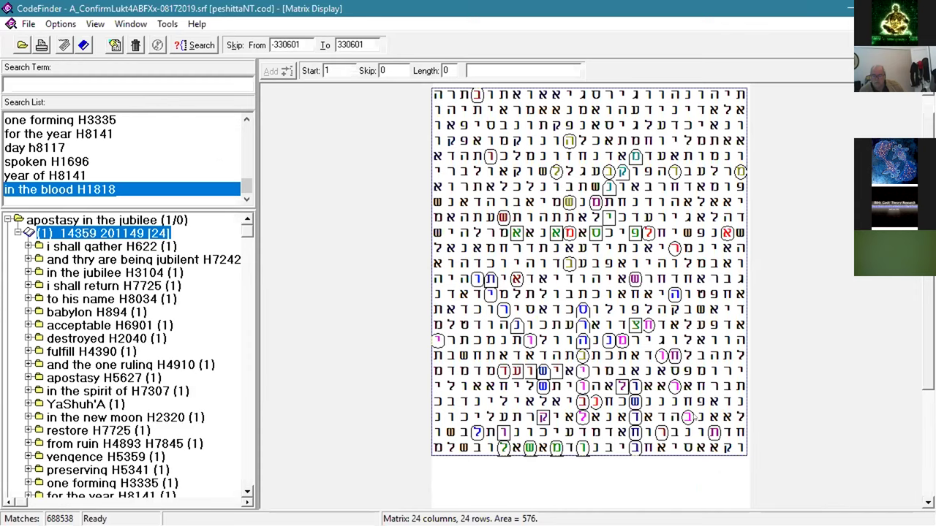
Look up the verses behind the letters of the "vengence H5359" term in the matrix, closing each verse display
{"action": "left_click", "coordinate": [622, 173]}
{"action": "mouse_move", "coordinate": [622, 172]}
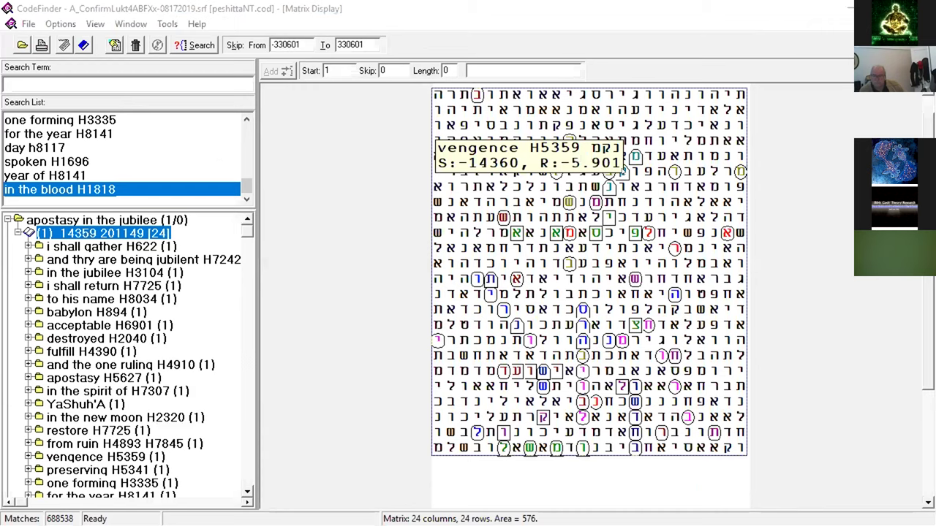
{"action": "double_click", "coordinate": [622, 172]}
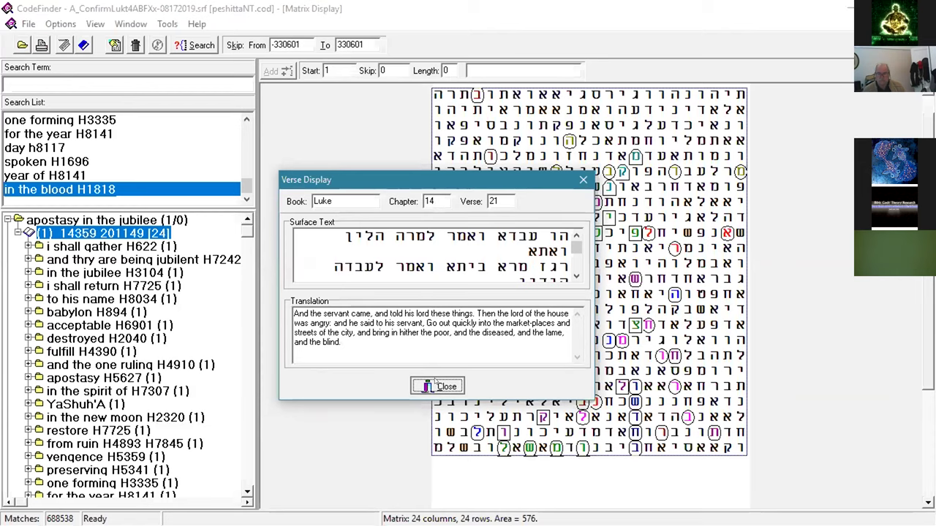
{"action": "left_click", "coordinate": [436, 385]}
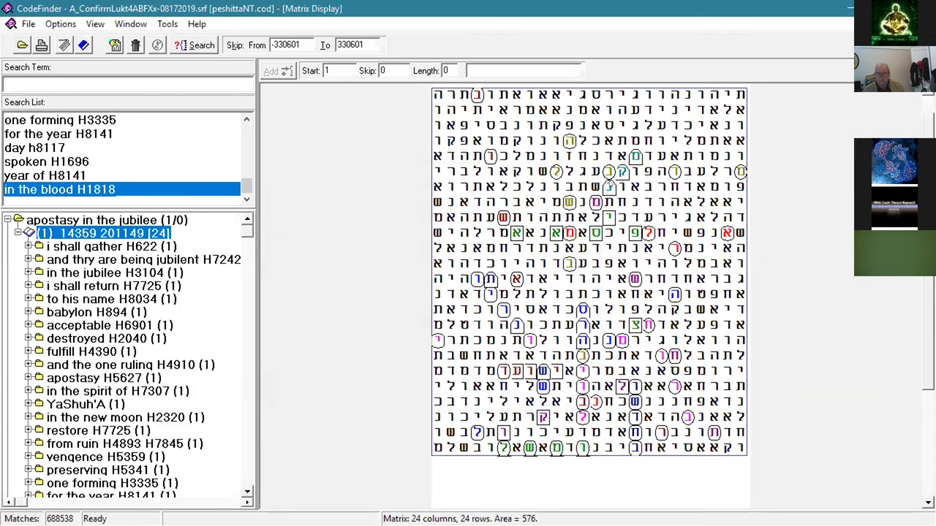
{"action": "double_click", "coordinate": [437, 386]}
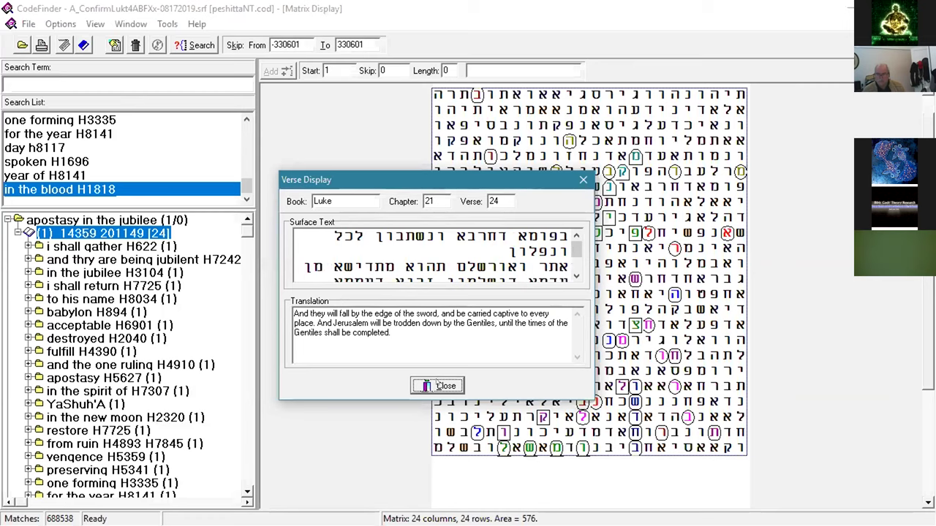
{"action": "left_click", "coordinate": [437, 385]}
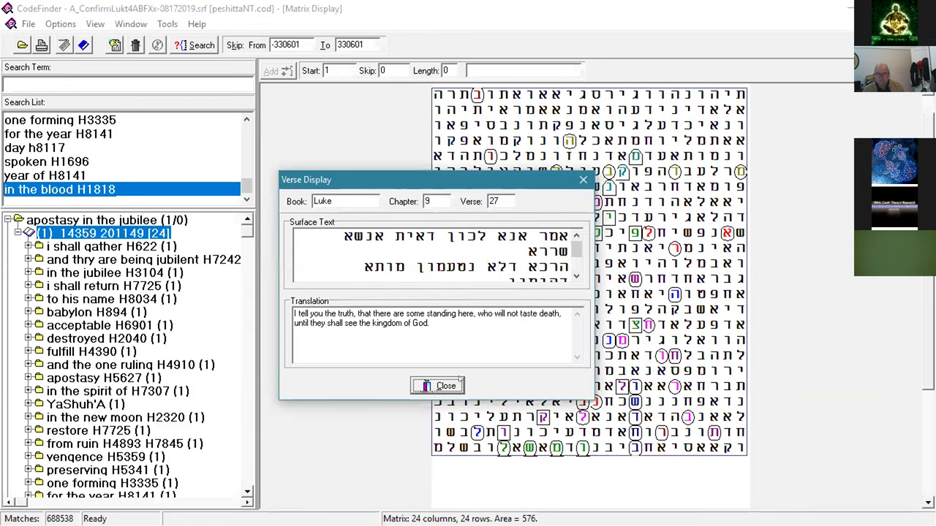
{"action": "left_click", "coordinate": [458, 381]}
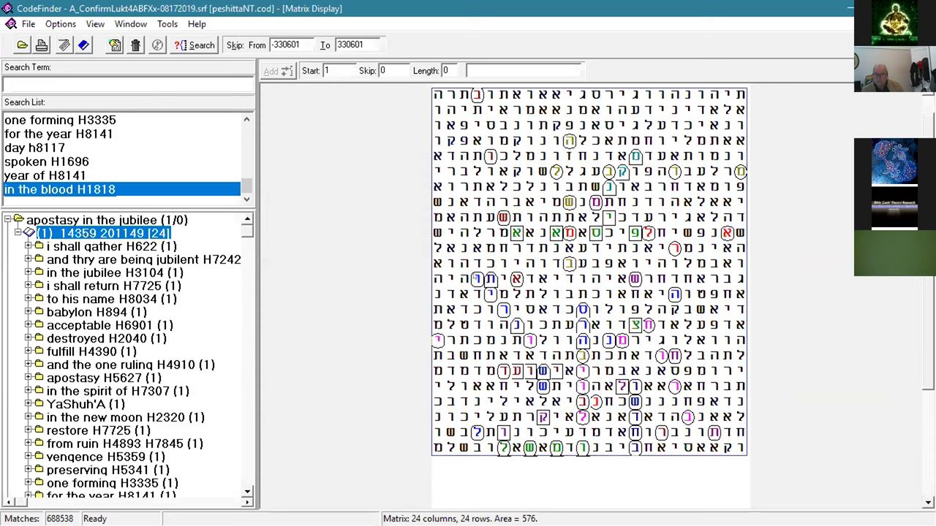
Identify the circled blue terms in the matrix: "and thry are being jubilent", "year of" and "for the year"
{"action": "mouse_move", "coordinate": [474, 277]}
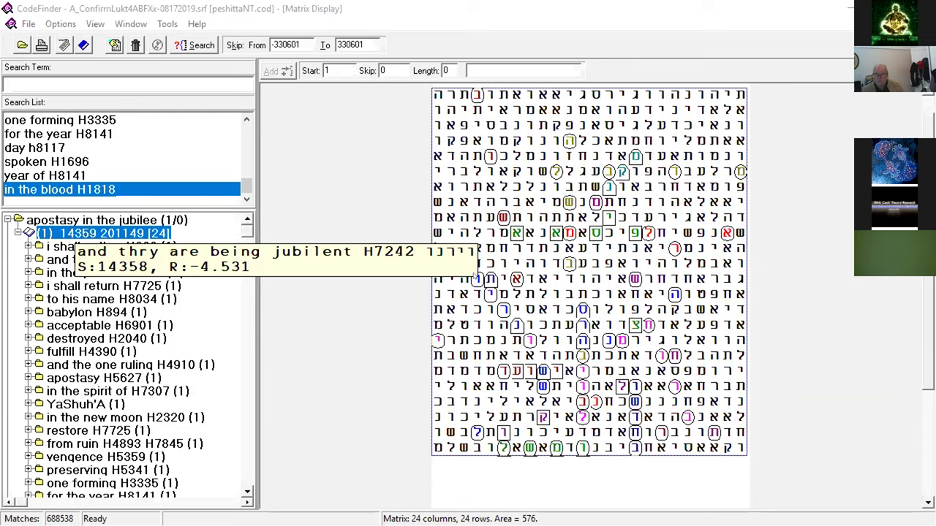
{"action": "left_click", "coordinate": [474, 277]}
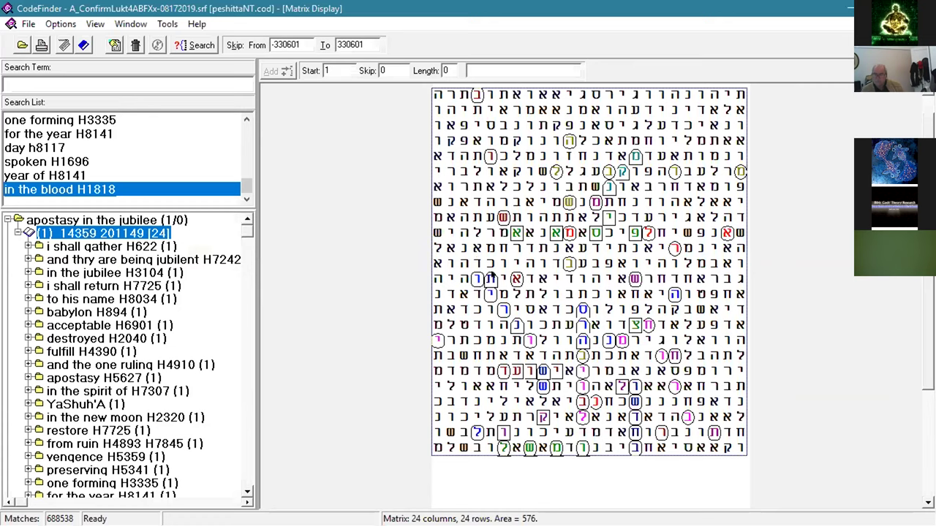
{"action": "mouse_move", "coordinate": [493, 272]}
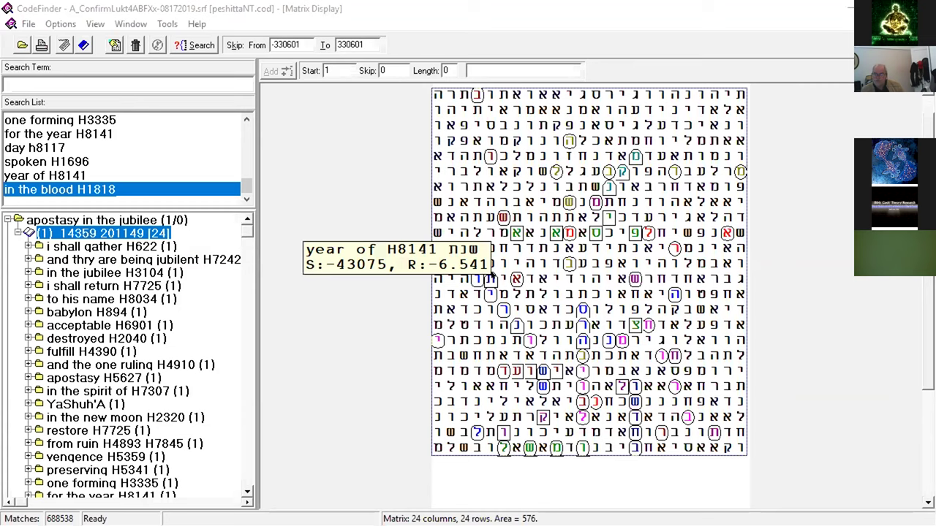
{"action": "left_click", "coordinate": [542, 376]}
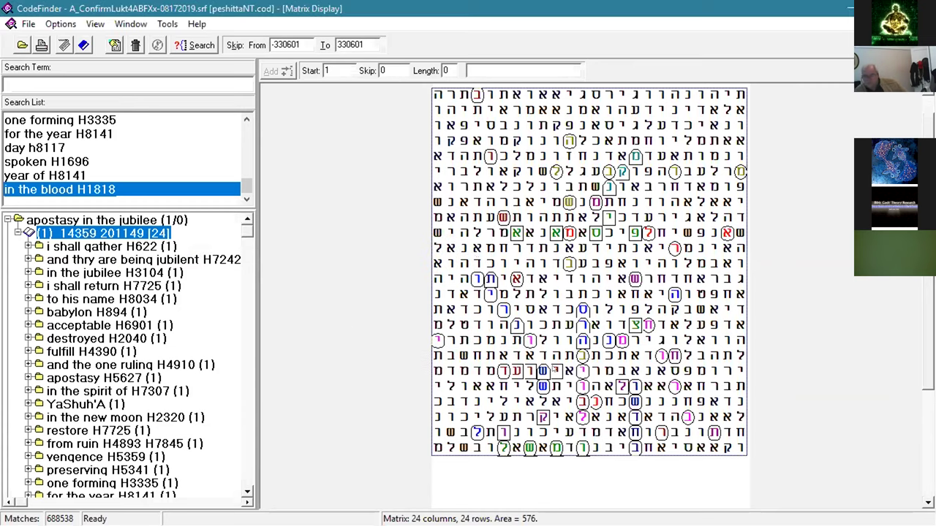
{"action": "mouse_move", "coordinate": [553, 368]}
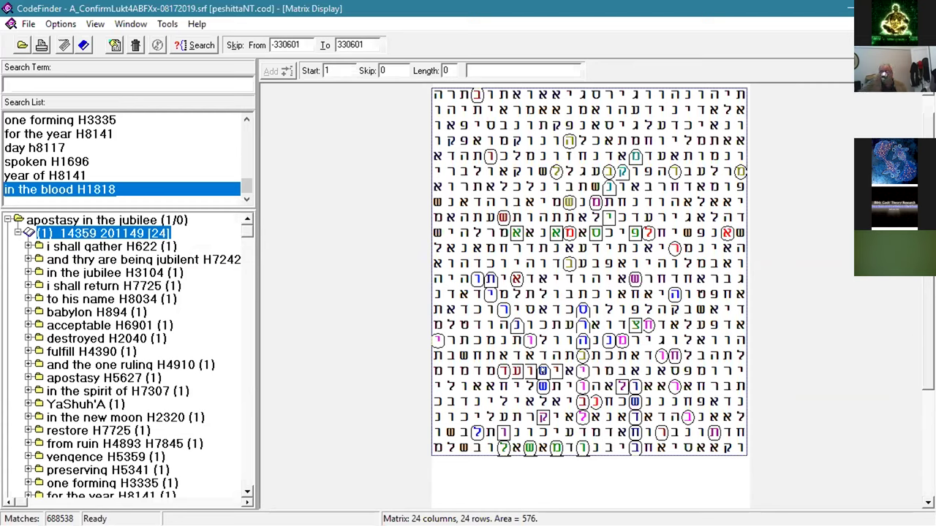
{"action": "mouse_move", "coordinate": [505, 370]}
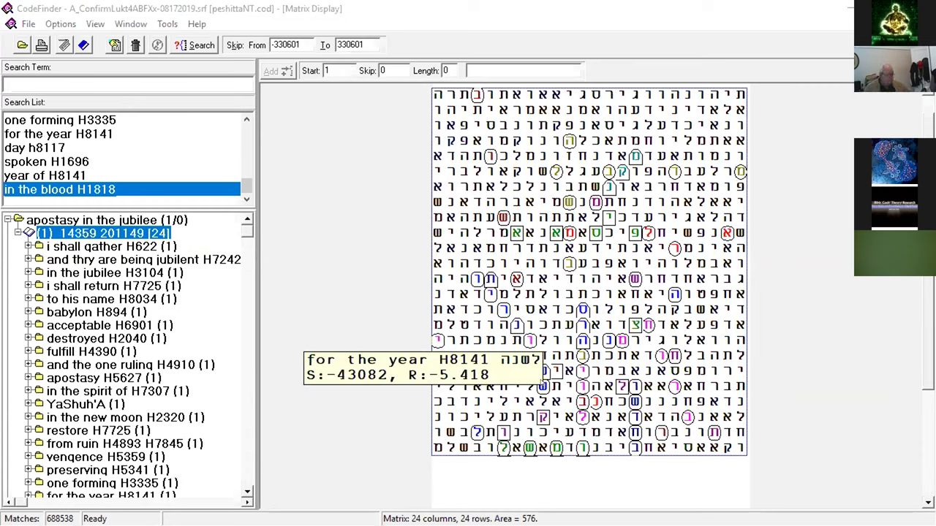
{"action": "left_click", "coordinate": [588, 347]}
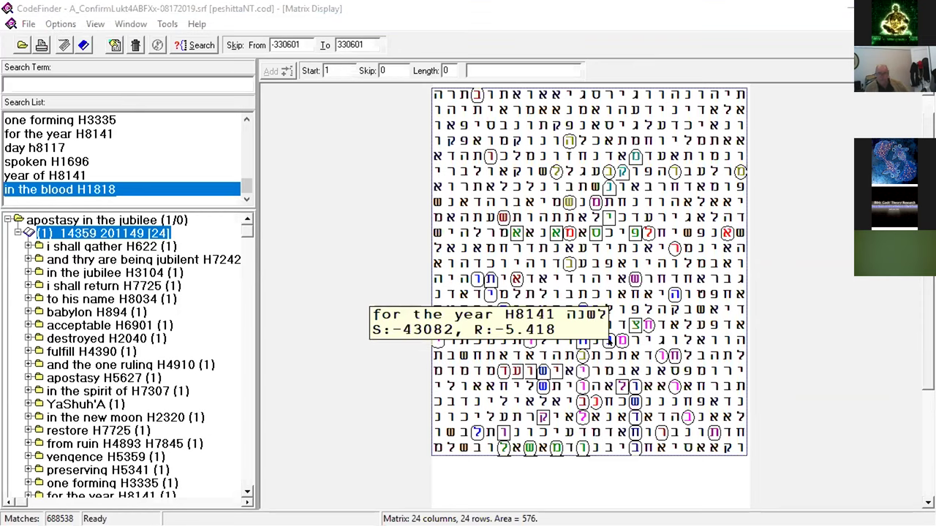
{"action": "left_click", "coordinate": [608, 341]}
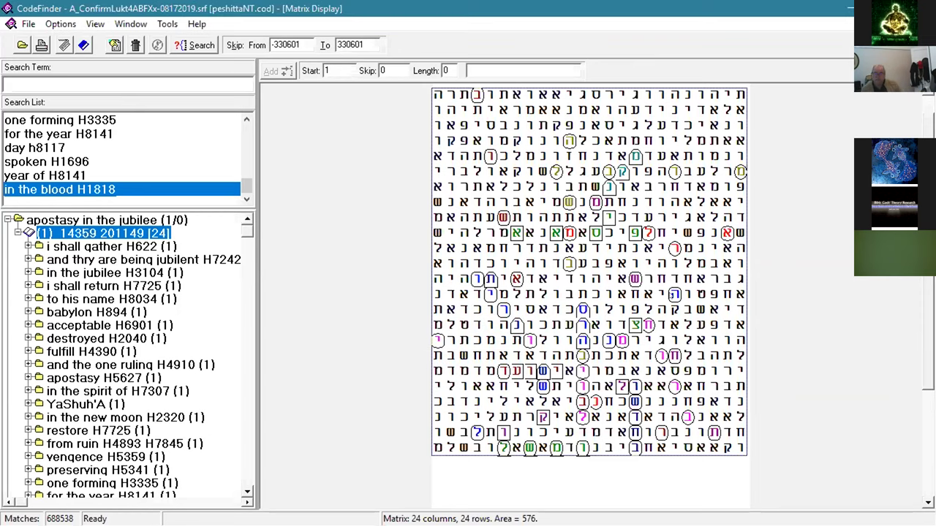
Identify the "from ruin H4893 H7845" term in the matrix and read the verse behind its upper letter
{"action": "mouse_move", "coordinate": [631, 239]}
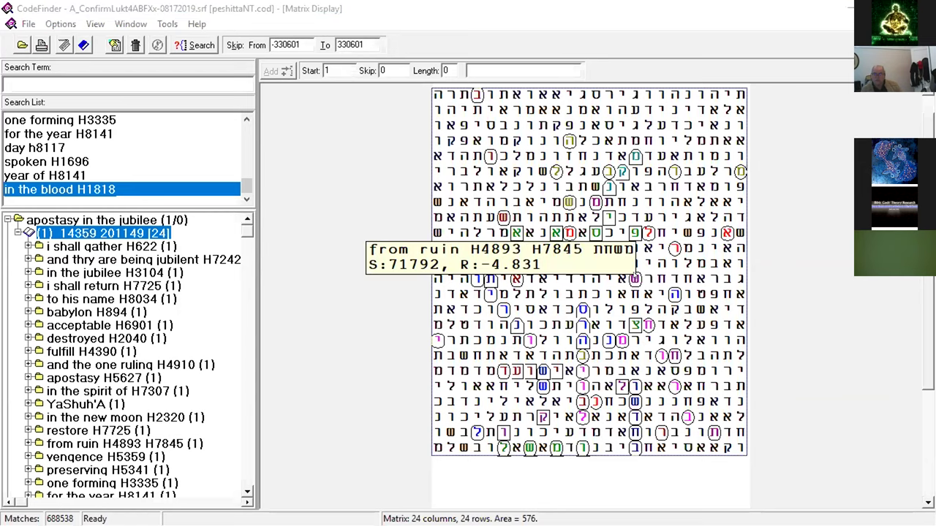
{"action": "left_click", "coordinate": [612, 227]}
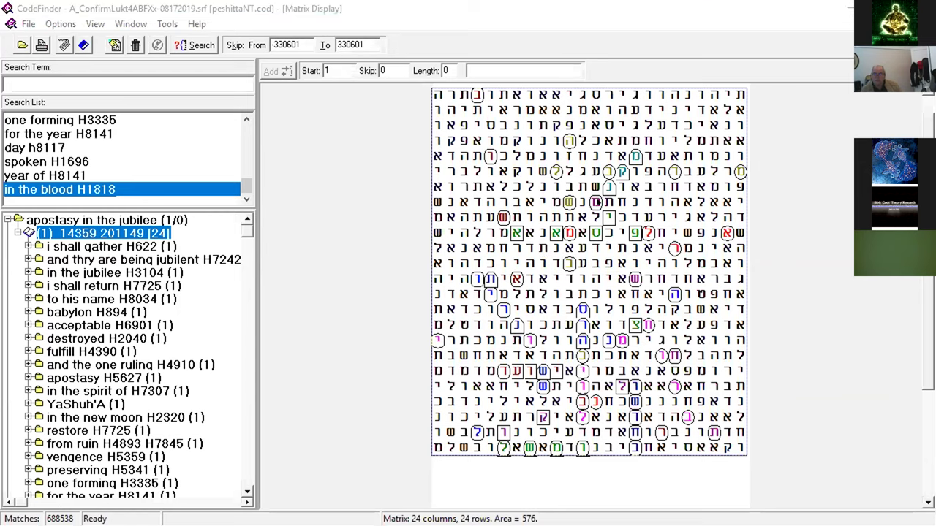
{"action": "double_click", "coordinate": [597, 202]}
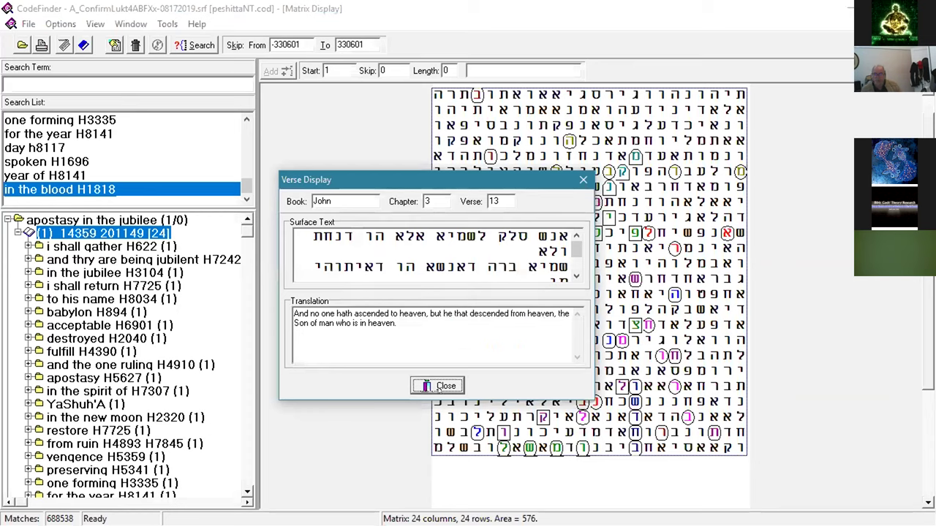
{"action": "left_click", "coordinate": [437, 386]}
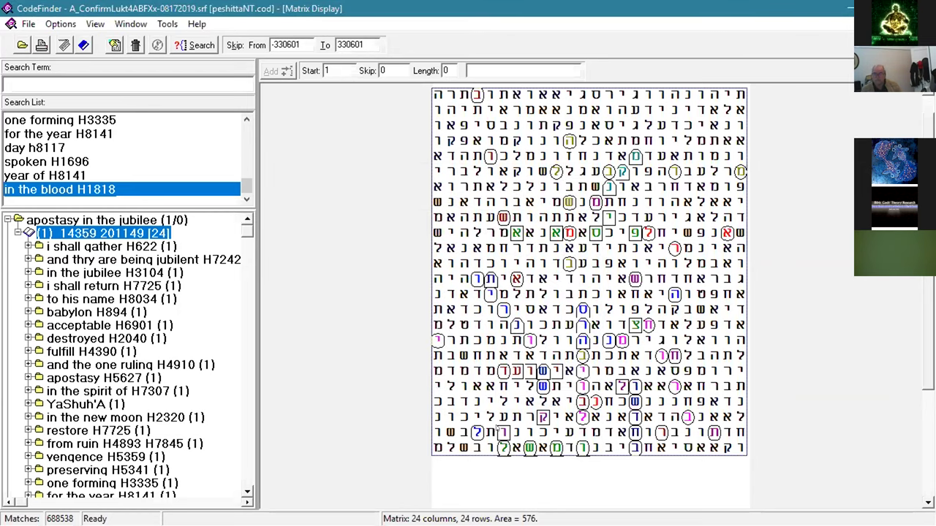
Examine the marked letters in the lower rows of the matrix, including the "spoken H1696" term
{"action": "mouse_move", "coordinate": [503, 431]}
{"action": "mouse_move", "coordinate": [580, 402]}
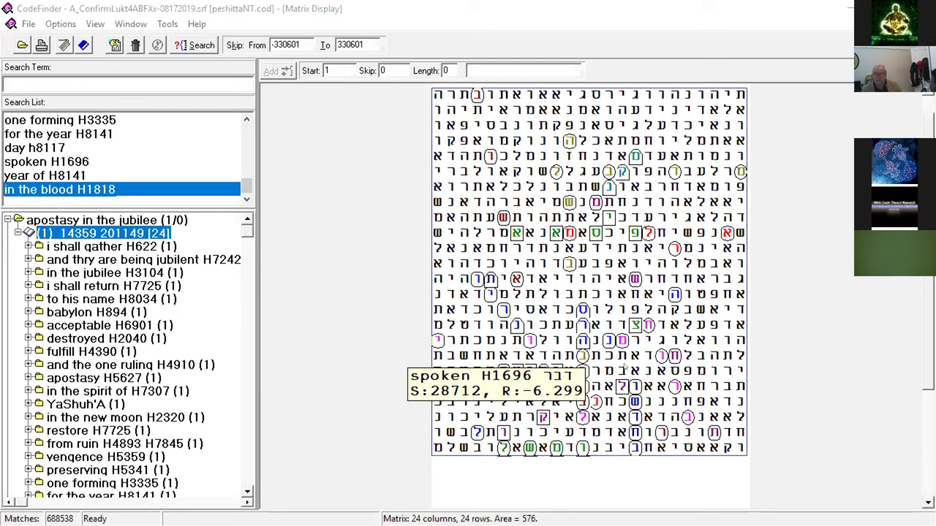
{"action": "left_click", "coordinate": [542, 331]}
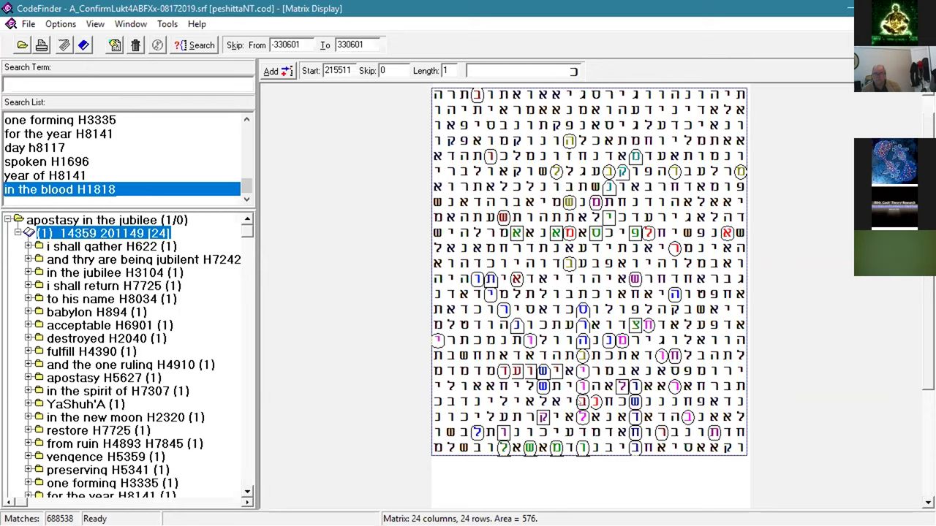
{"action": "left_click", "coordinate": [660, 432]}
{"action": "mouse_move", "coordinate": [661, 428]}
{"action": "mouse_move", "coordinate": [505, 370]}
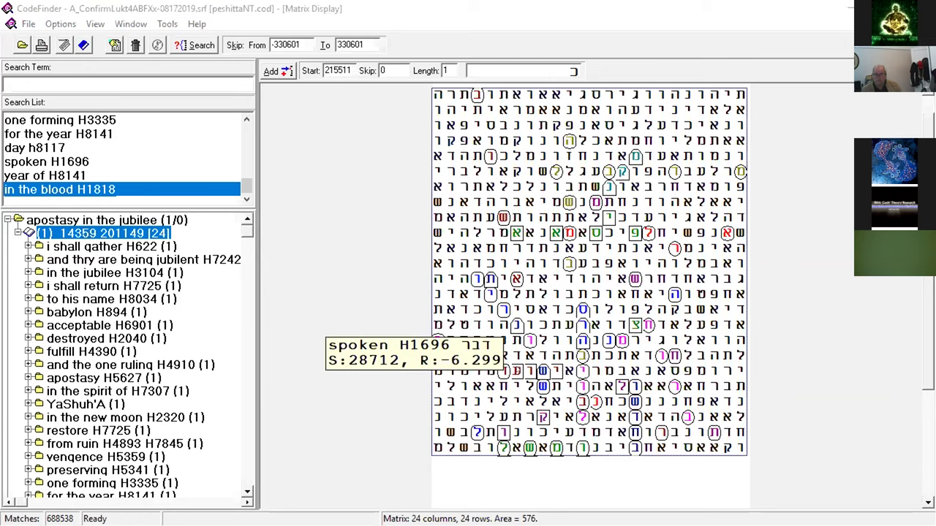
{"action": "left_click", "coordinate": [504, 370]}
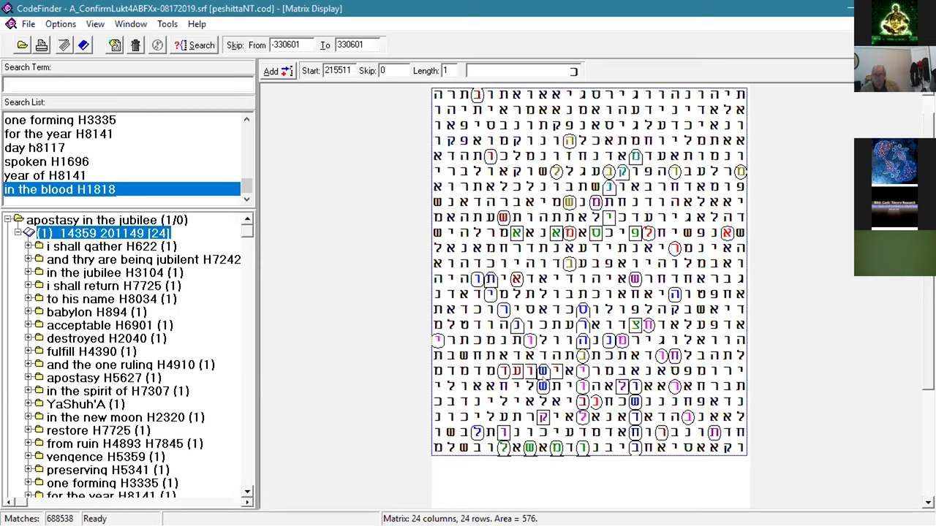
{"action": "mouse_move", "coordinate": [542, 357]}
Read the verse behind the circled letter near the end of the second-to-last row, and identify the "in the new moon" and "spoken" terms
{"action": "double_click", "coordinate": [710, 435]}
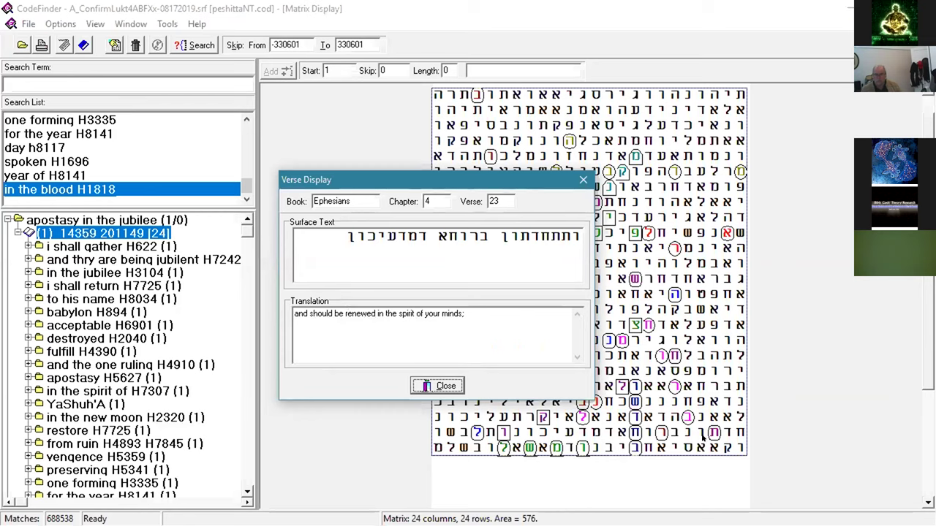
{"action": "left_click", "coordinate": [436, 380]}
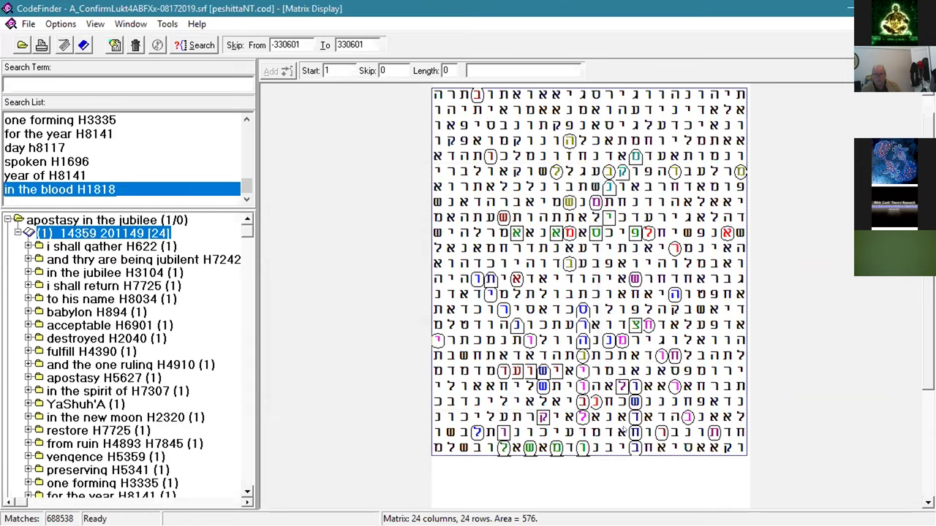
{"action": "mouse_move", "coordinate": [635, 401]}
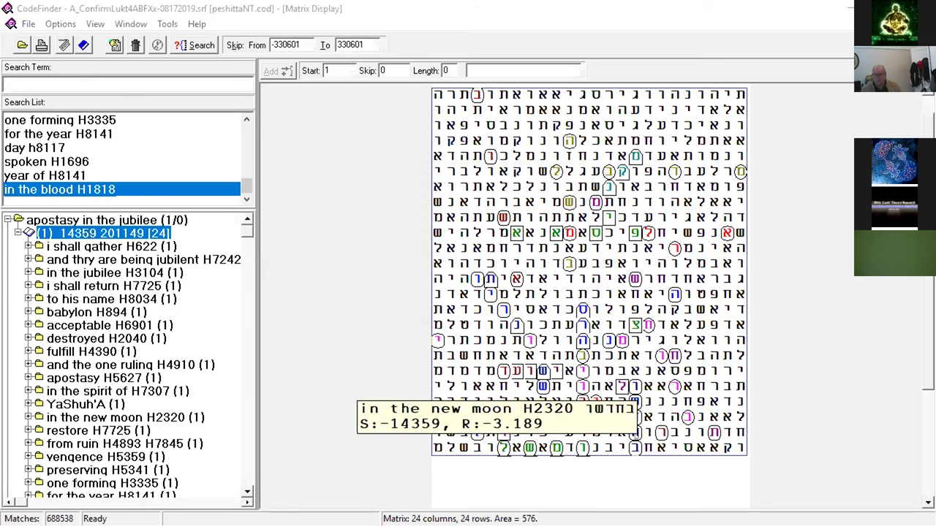
{"action": "mouse_move", "coordinate": [662, 432]}
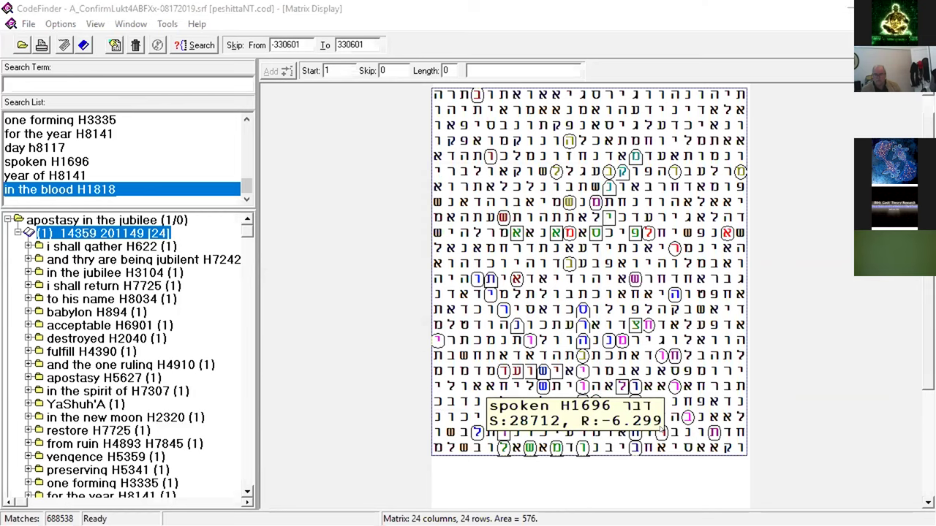
{"action": "mouse_move", "coordinate": [688, 417]}
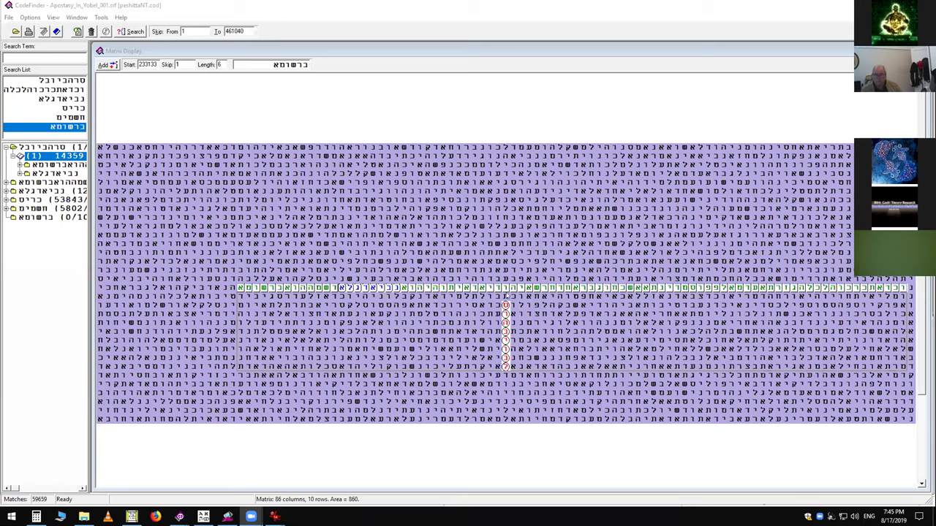
Read the verse behind the long horizontal green term in the Apostasy_In_Yobel_001 matrix, moving the verse display aside before closing it
{"action": "double_click", "coordinate": [504, 290]}
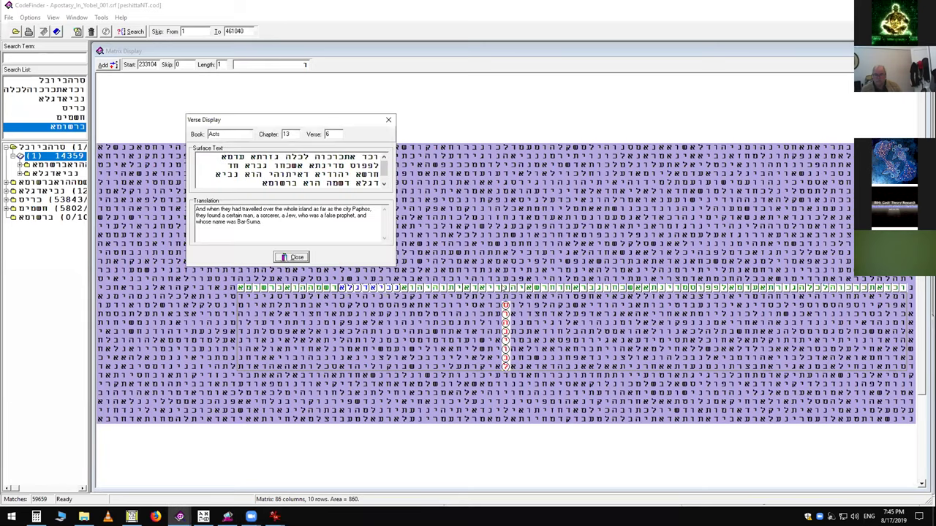
{"action": "left_click_drag", "start_coordinate": [252, 117], "coordinate": [487, 163]}
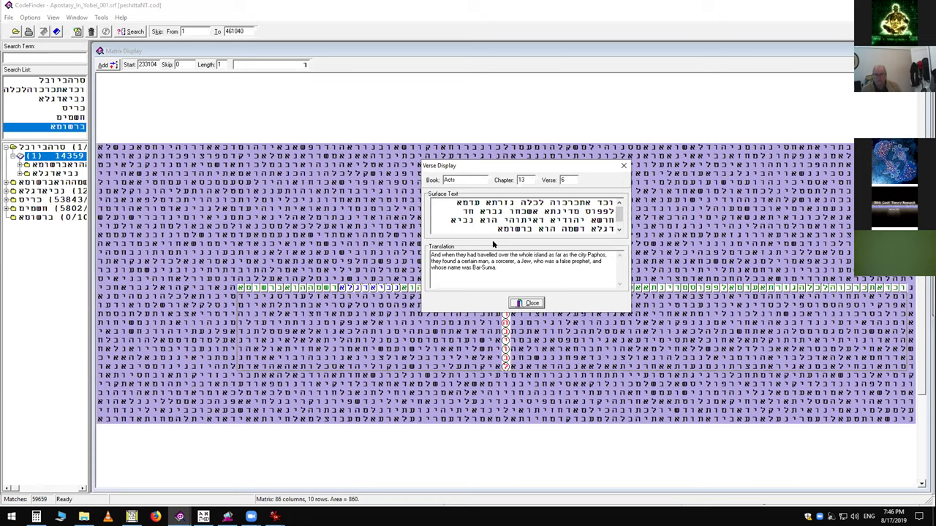
{"action": "left_click", "coordinate": [530, 304]}
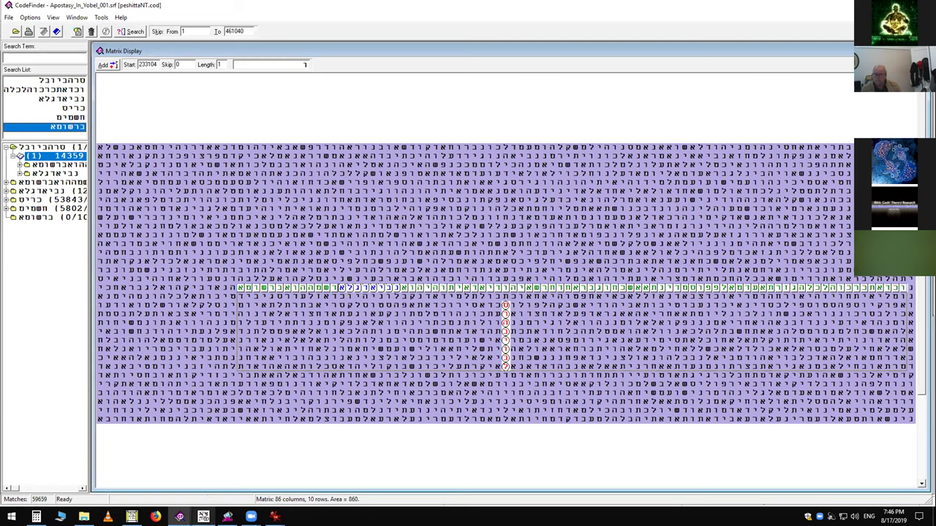
Switch to Interlinear Scripture Analyzer, go to Revelation 13:1, and show the interlinear text of verses 5 and 7
{"action": "left_click", "coordinate": [204, 517]}
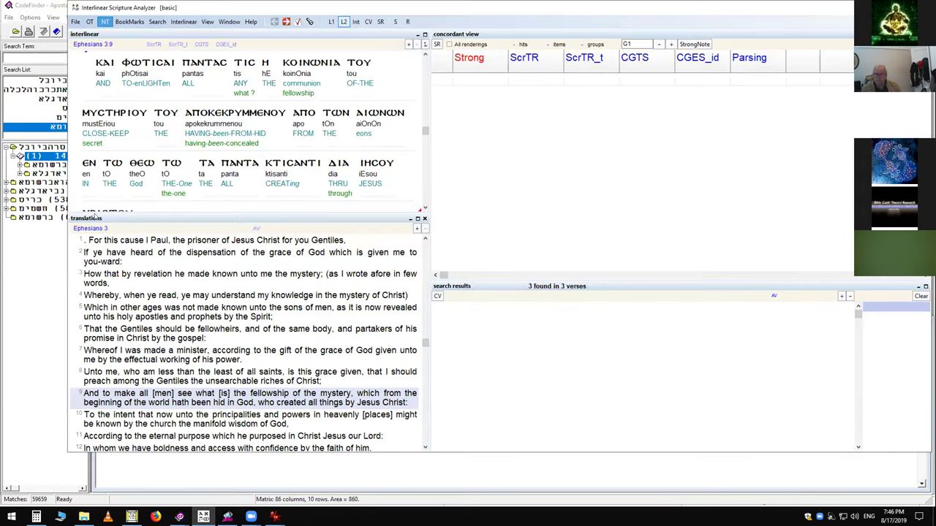
{"action": "left_click", "coordinate": [105, 21]}
{"action": "mouse_move", "coordinate": [102, 225]}
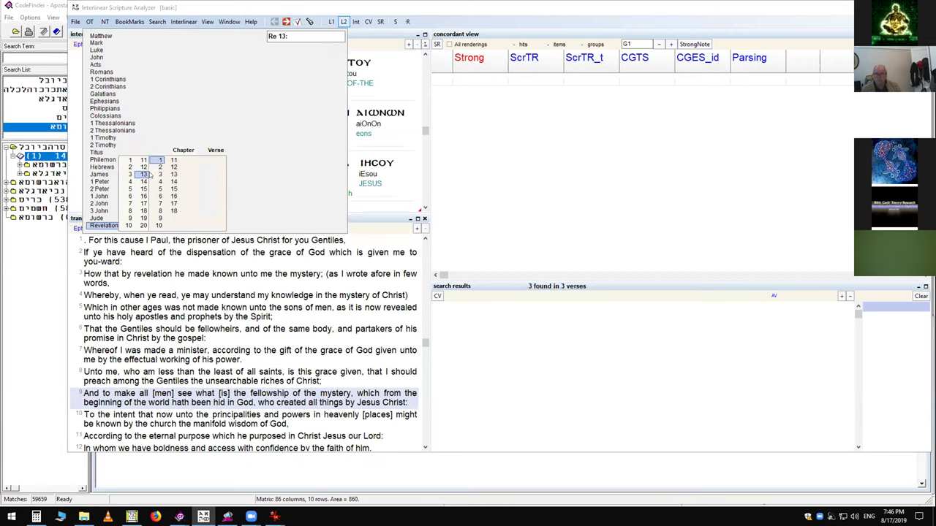
{"action": "left_click", "coordinate": [158, 161]}
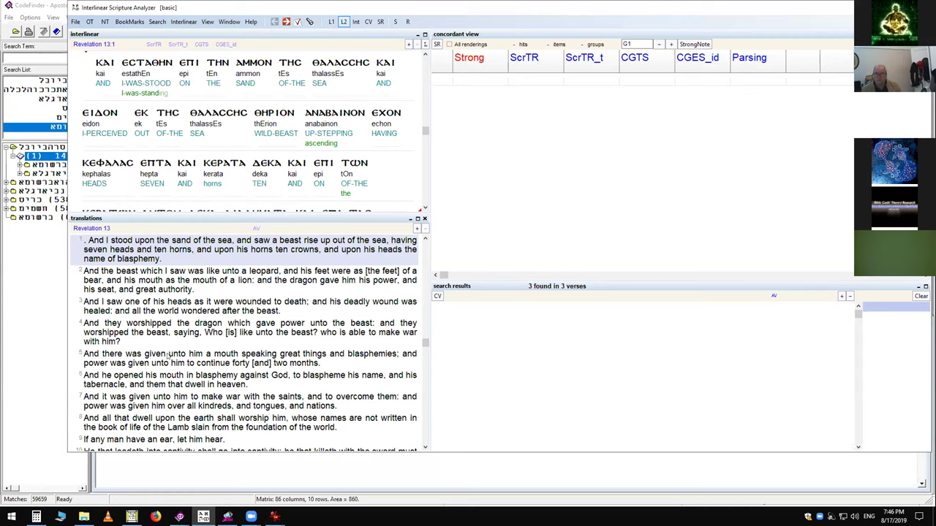
{"action": "left_click", "coordinate": [246, 357]}
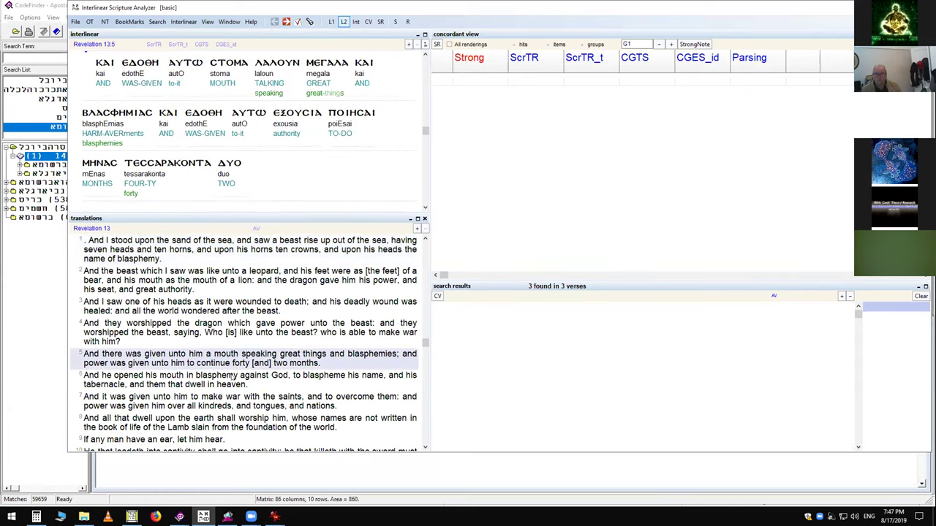
{"action": "left_click", "coordinate": [210, 405]}
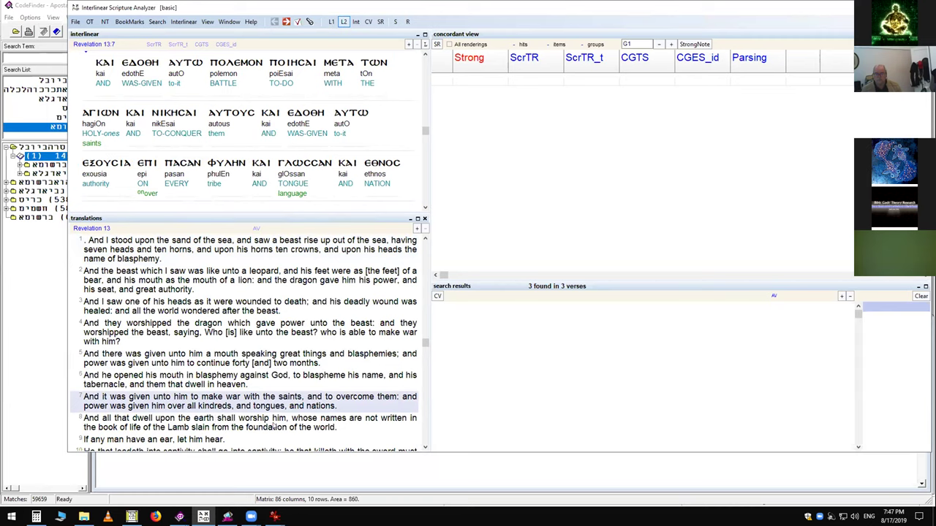
Show the interlinear text of Revelation 13:8 and 13:11 and read both verses in the translation
{"action": "left_click", "coordinate": [274, 428]}
{"action": "scroll", "coordinate": [306, 315], "scroll_direction": "down", "scroll_amount": 2}
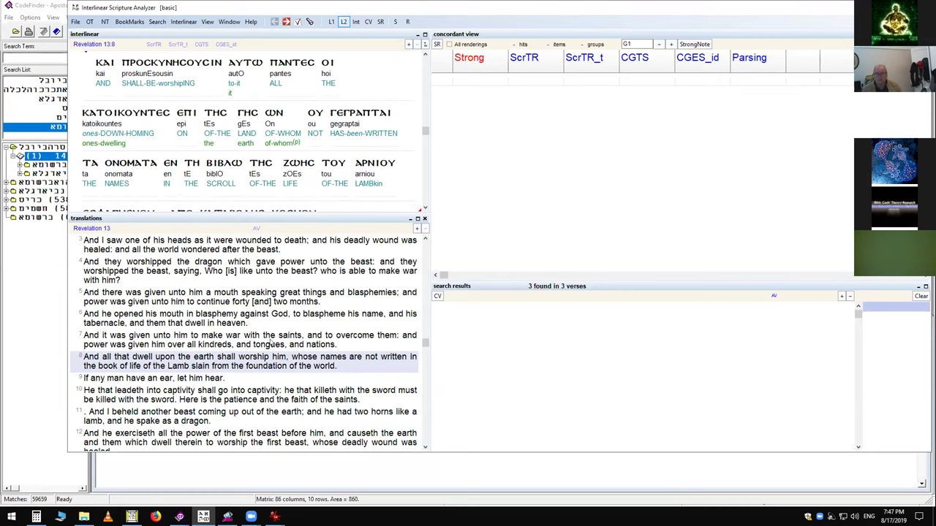
{"action": "left_click", "coordinate": [345, 420]}
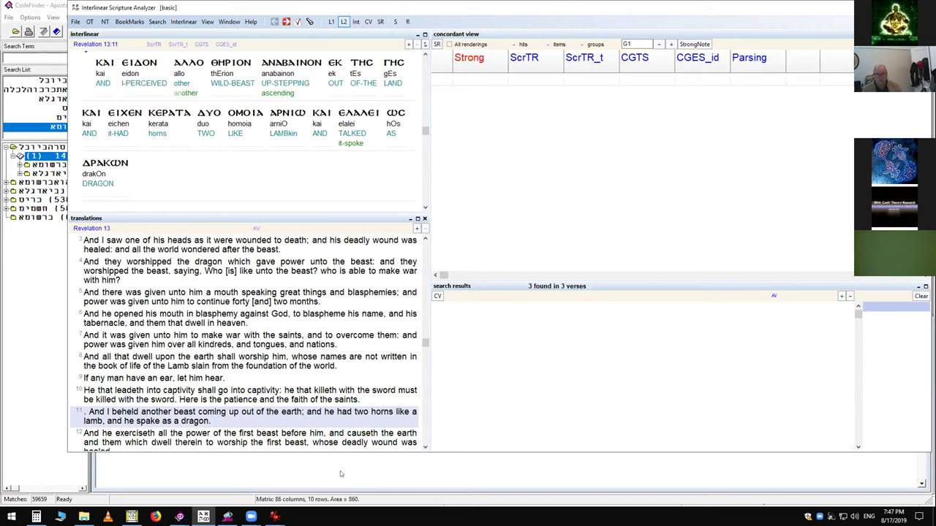
Switch to the CodeFinder matrix with the -10000 to 10000 skip range and read the verse behind the long horizontal blue term
{"action": "key", "text": "alt+Tab"}
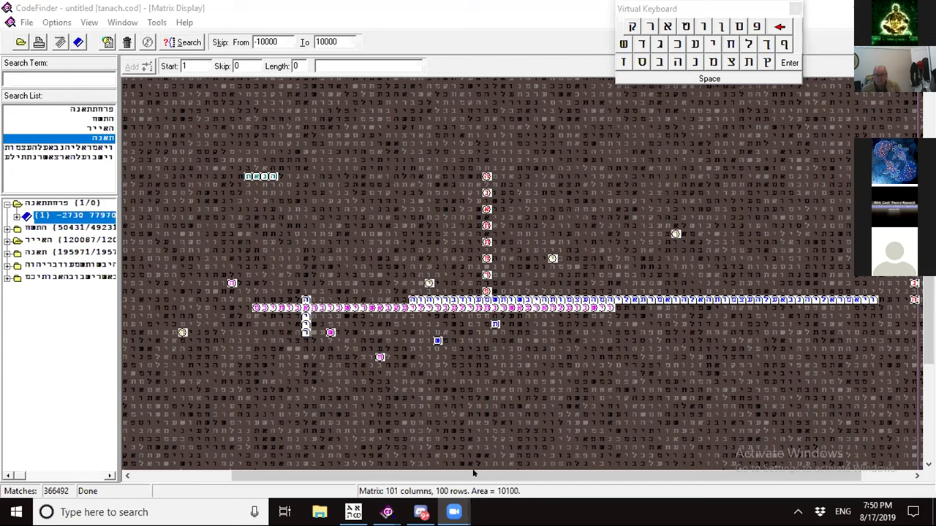
{"action": "scroll", "coordinate": [507, 479], "scroll_direction": "right", "scroll_amount": 3}
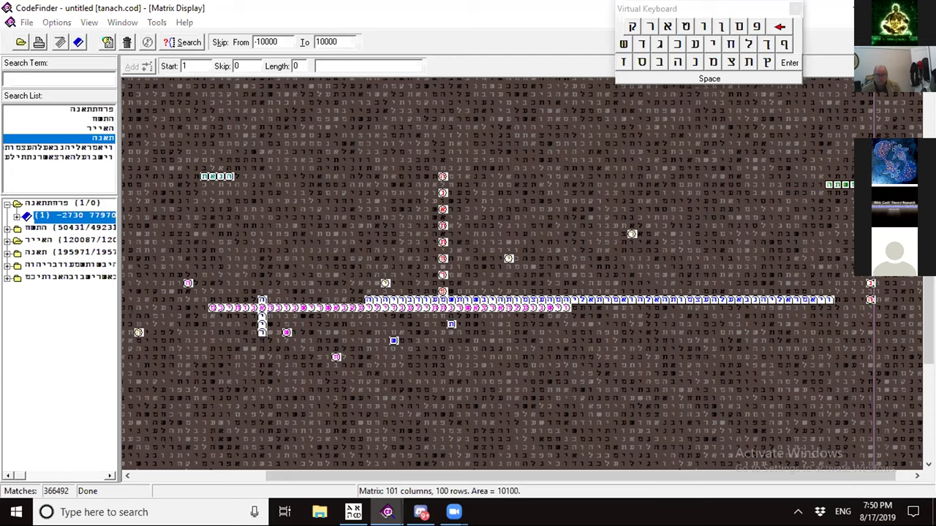
{"action": "double_click", "coordinate": [456, 292]}
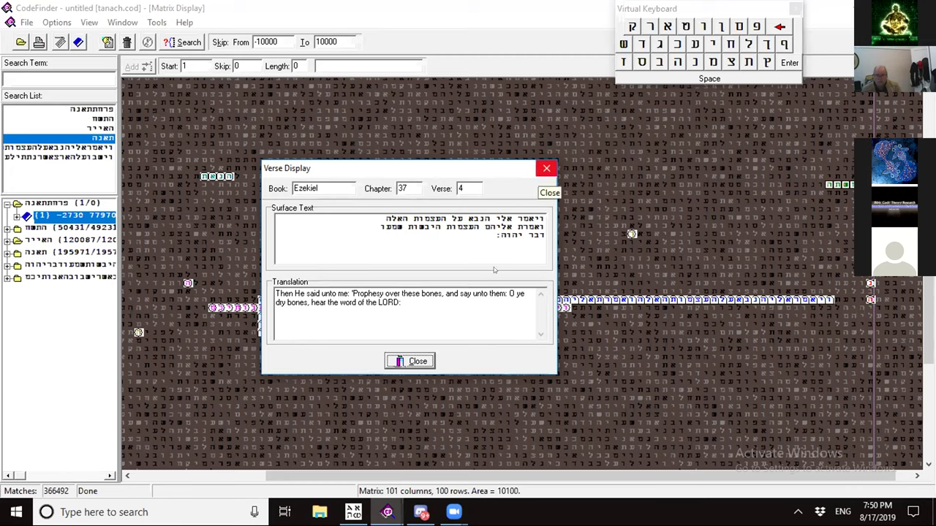
{"action": "key", "text": "Escape"}
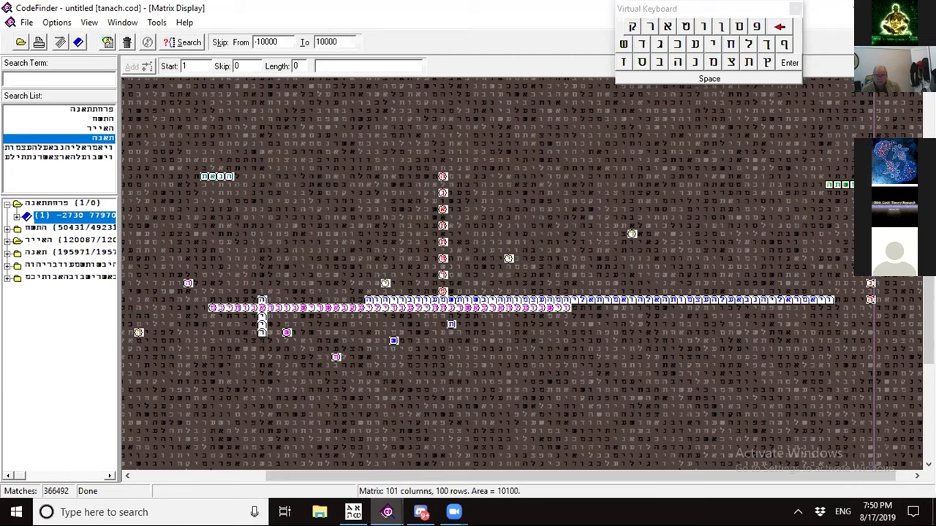
Read the verse behind the horizontal magenta term just below the long blue one, reopening it once before closing the verse display
{"action": "double_click", "coordinate": [455, 300]}
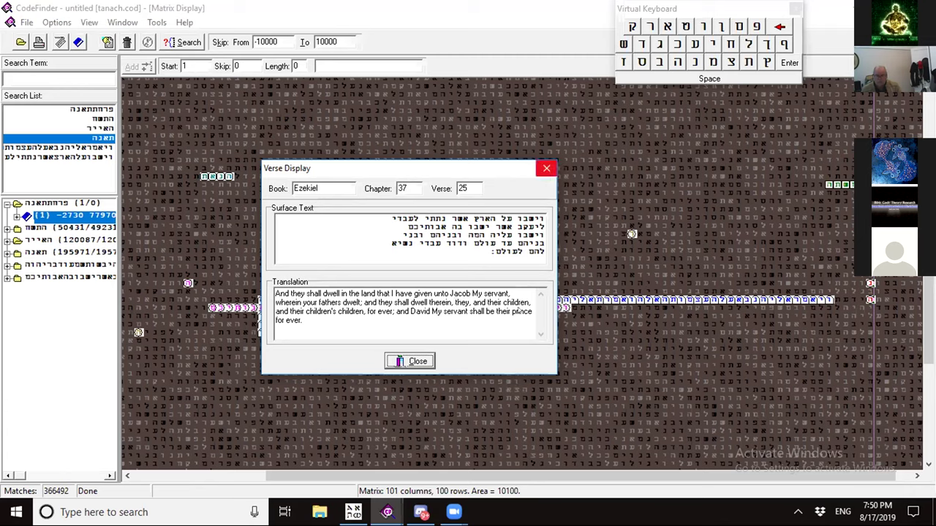
{"action": "key", "text": "Escape"}
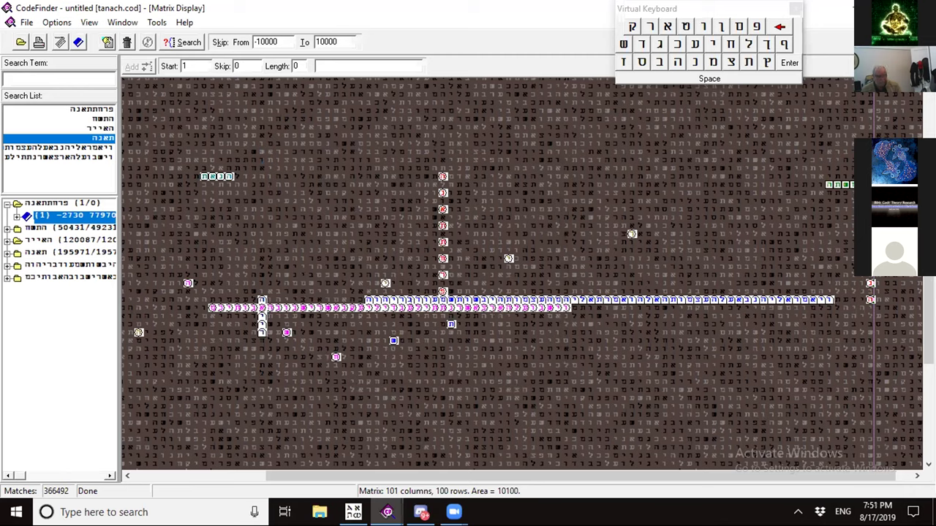
{"action": "double_click", "coordinate": [410, 308]}
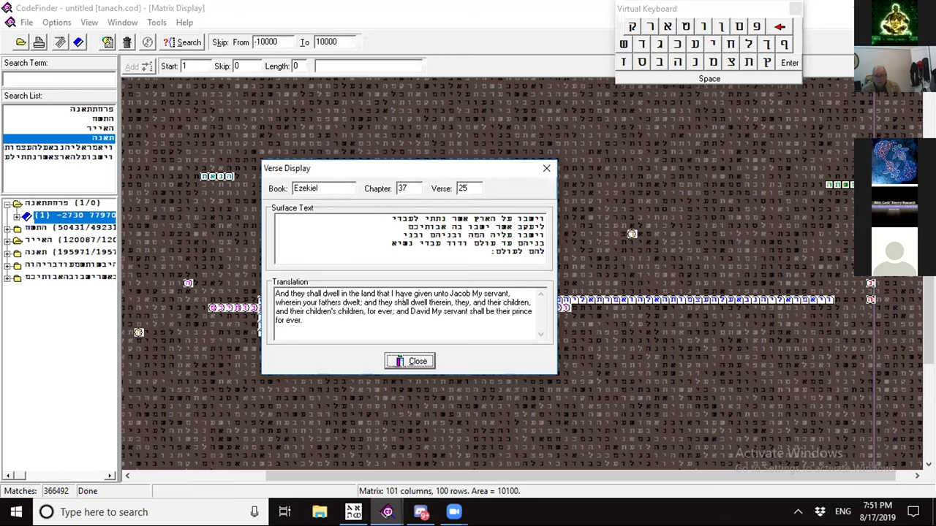
{"action": "left_click", "coordinate": [546, 168]}
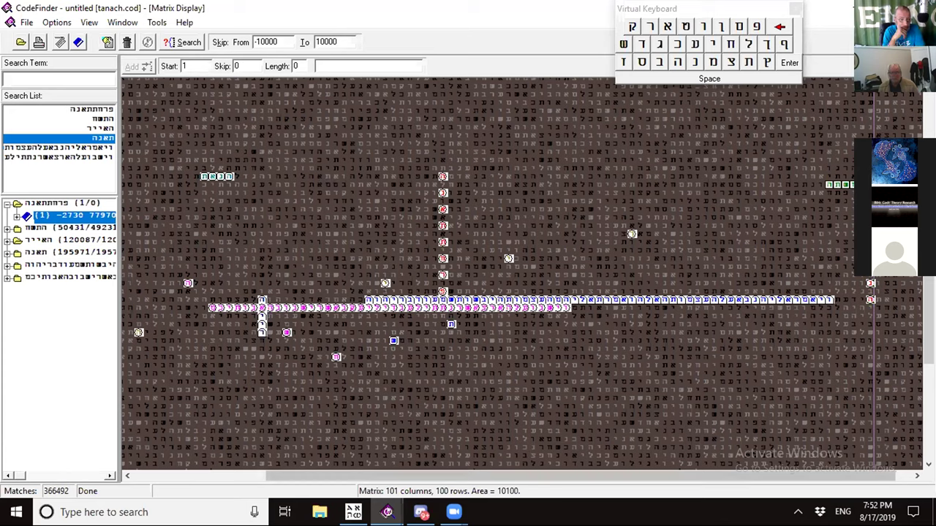
Switch to the other CodeFinder window containing the matrix with the 1207 skip
{"action": "mouse_move", "coordinate": [387, 512]}
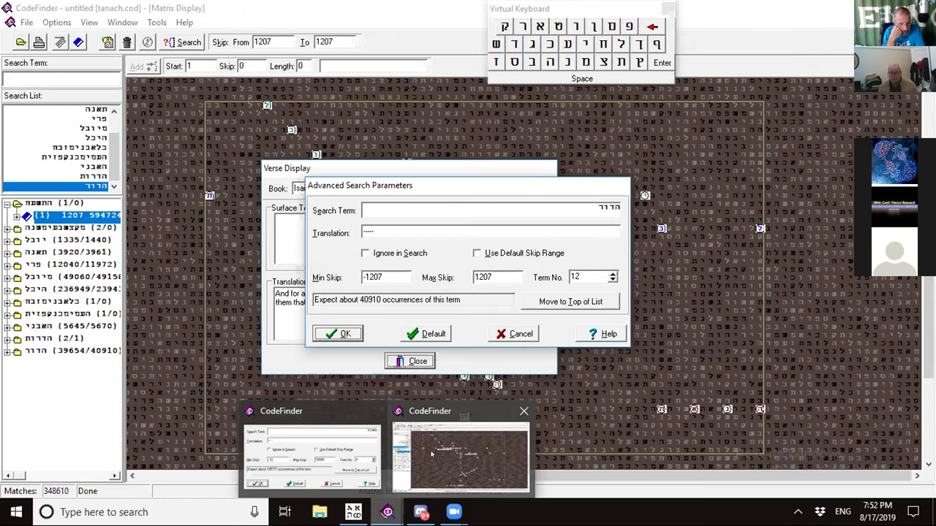
{"action": "left_click", "coordinate": [431, 453]}
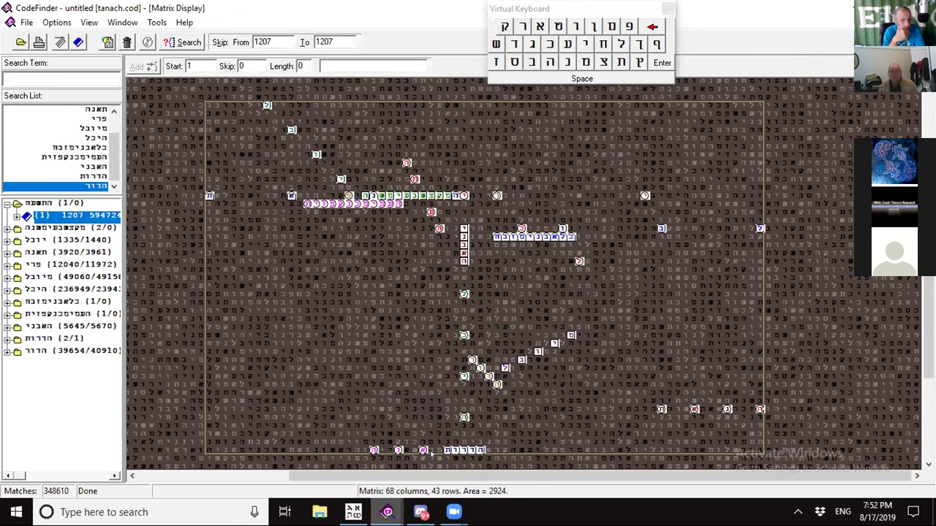